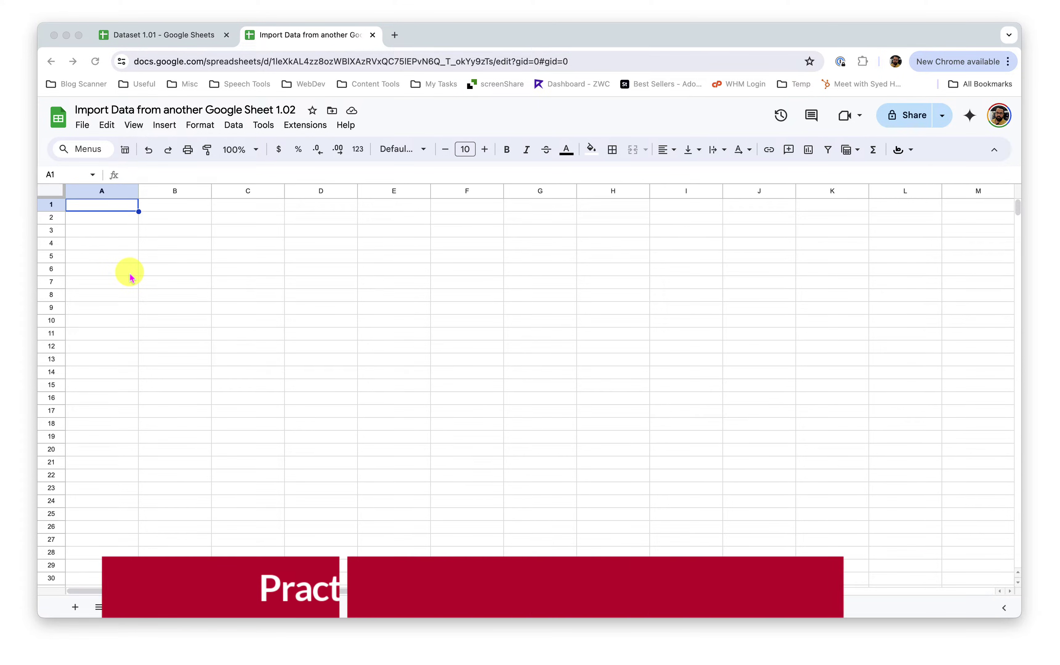
Switch to the Dataset 1.01 spreadsheet holding the employee table
{"action": "left_click", "coordinate": [173, 35]}
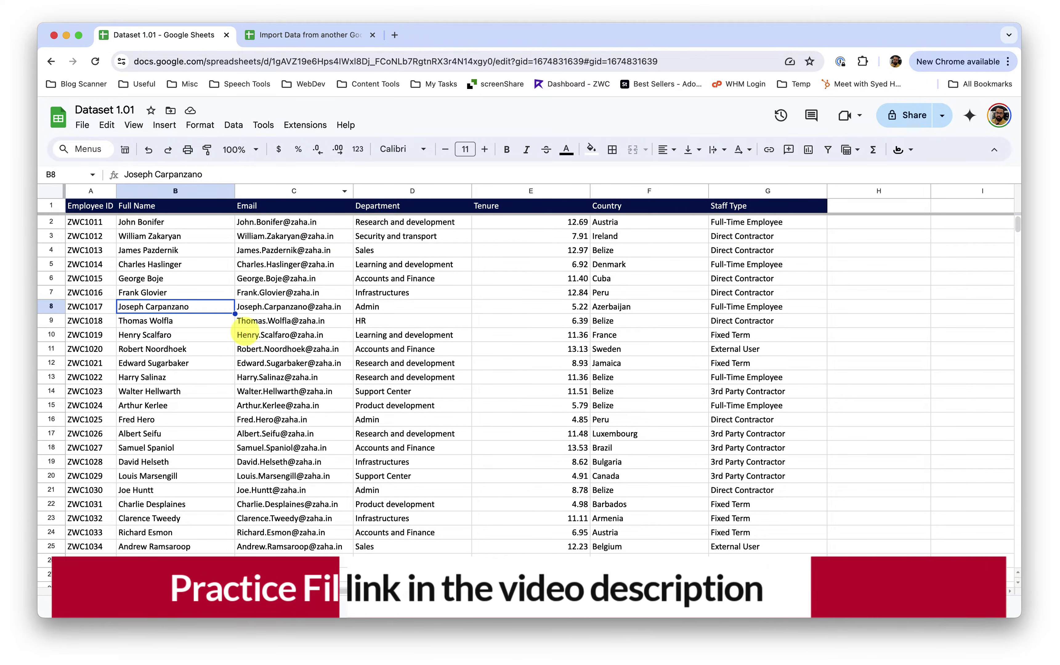
{"action": "left_click", "coordinate": [174, 241]}
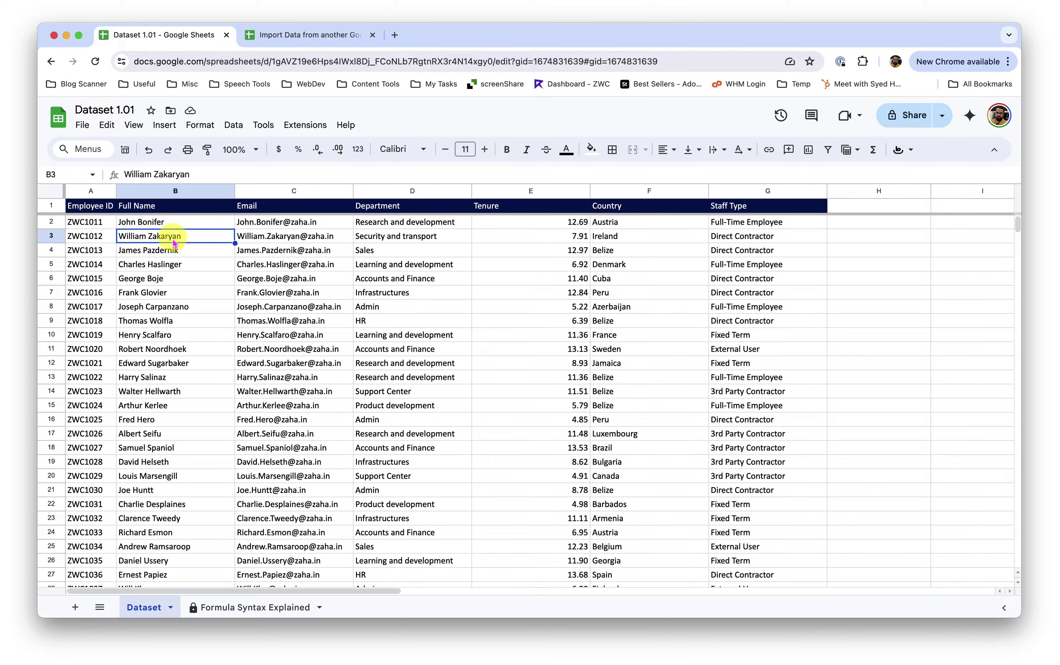
{"action": "left_click", "coordinate": [174, 326]}
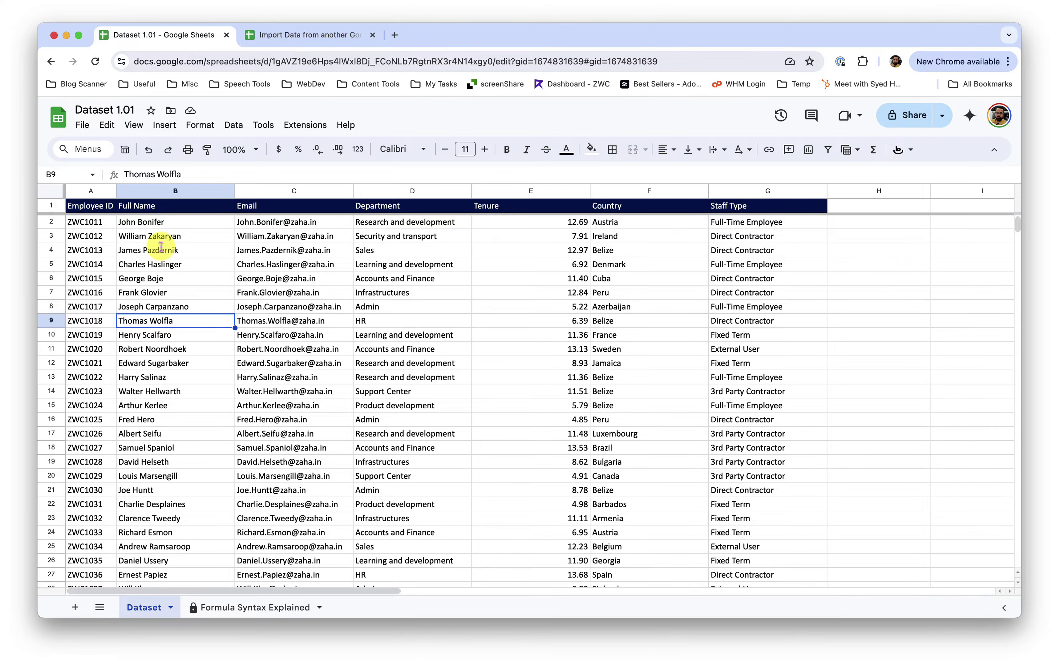
{"action": "left_click", "coordinate": [277, 34]}
{"action": "left_click", "coordinate": [203, 38]}
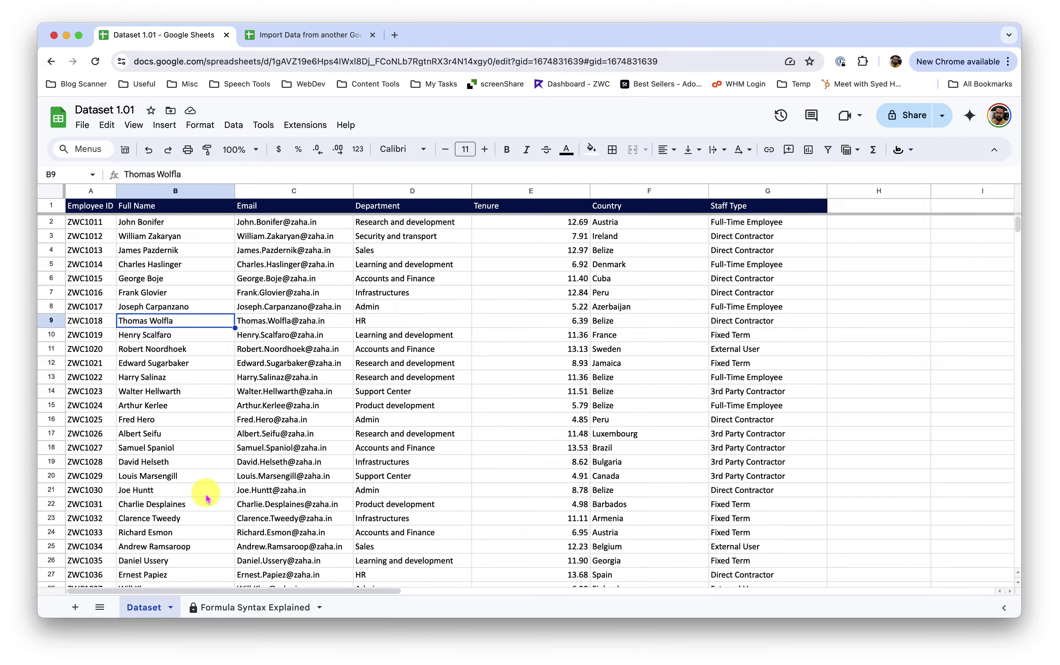
Review the IMPORTRANGE examples on Formula Syntax Explained, then go to the blank 1.02 spreadsheet
{"action": "left_click", "coordinate": [244, 607]}
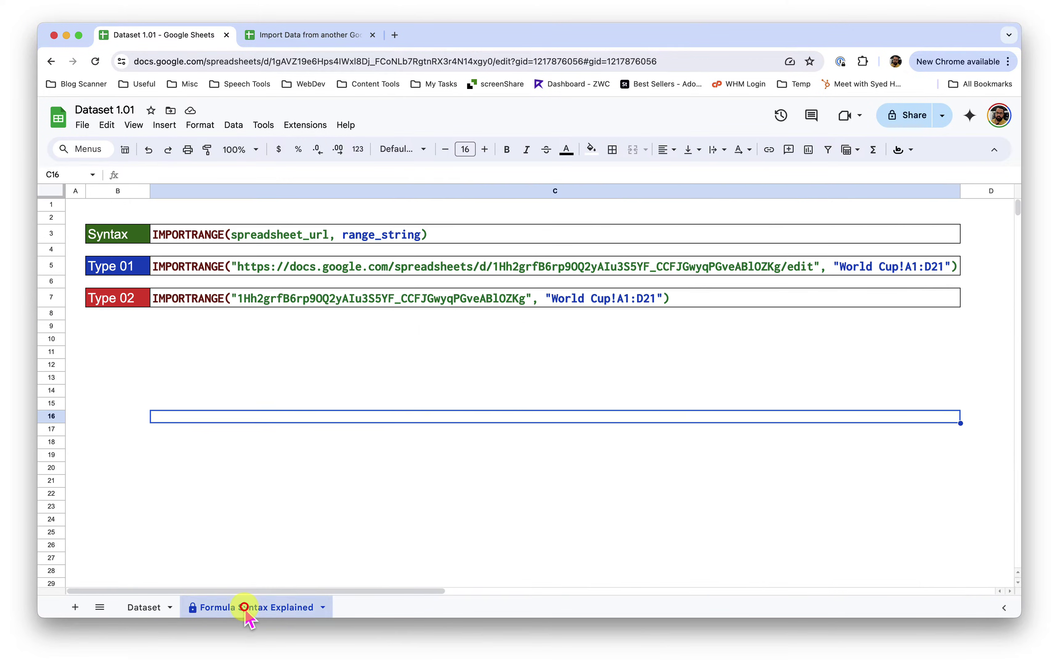
{"action": "left_click", "coordinate": [299, 356]}
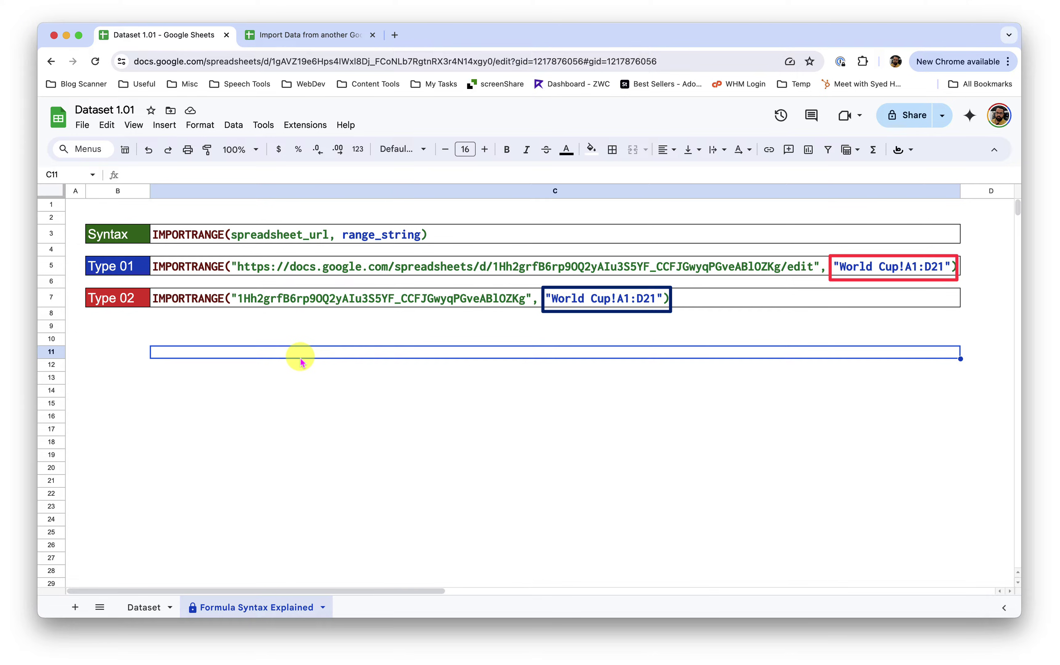
{"action": "key", "text": "Down"}
{"action": "key", "text": "Down"}
{"action": "key", "text": "Down"}
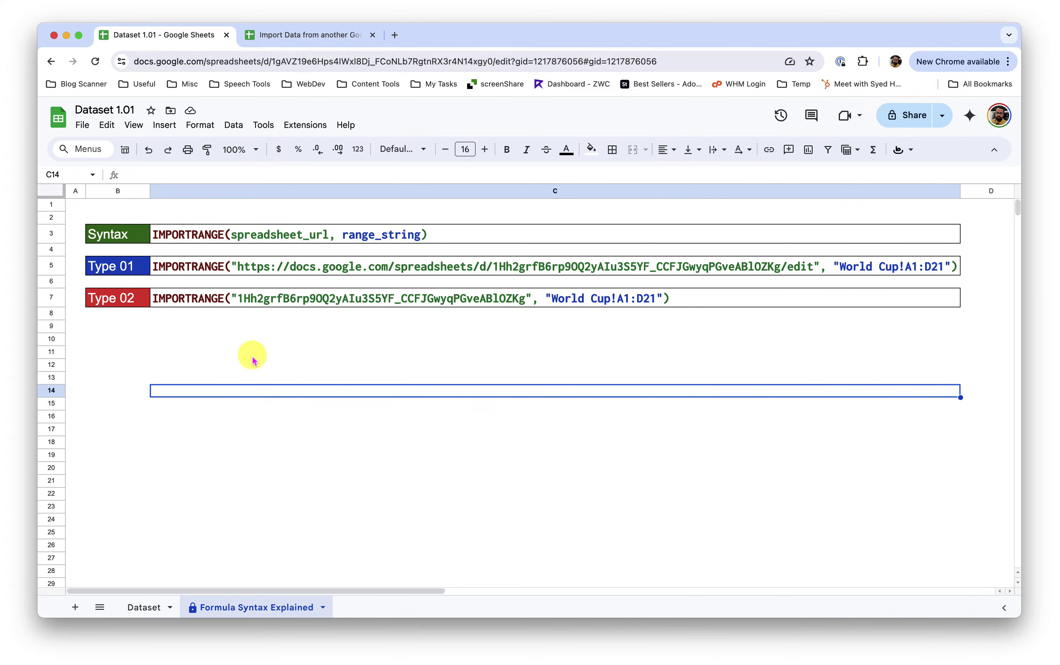
{"action": "left_click", "coordinate": [121, 352]}
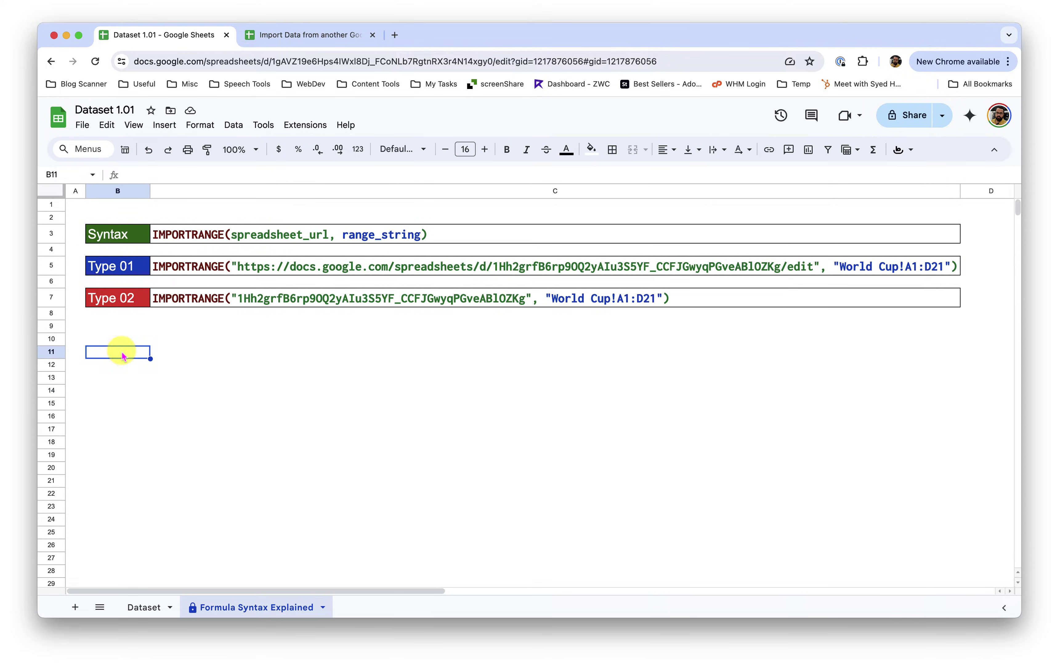
{"action": "left_click", "coordinate": [286, 37]}
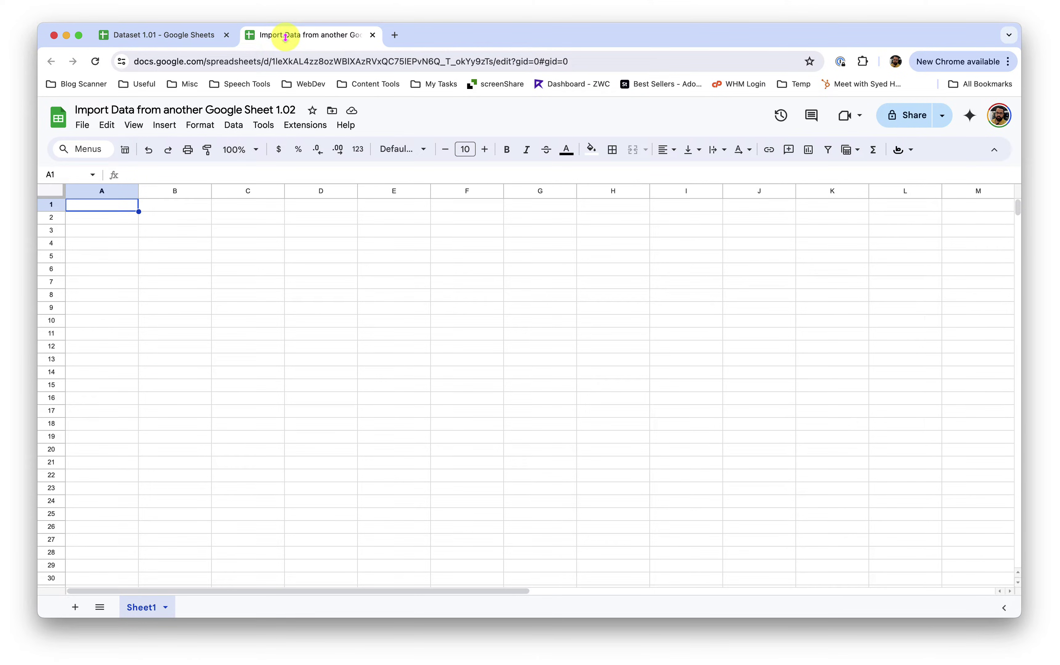
Begin =IMPORTRANGE( in cell A1 using the autocomplete suggestion
{"action": "left_click", "coordinate": [118, 205]}
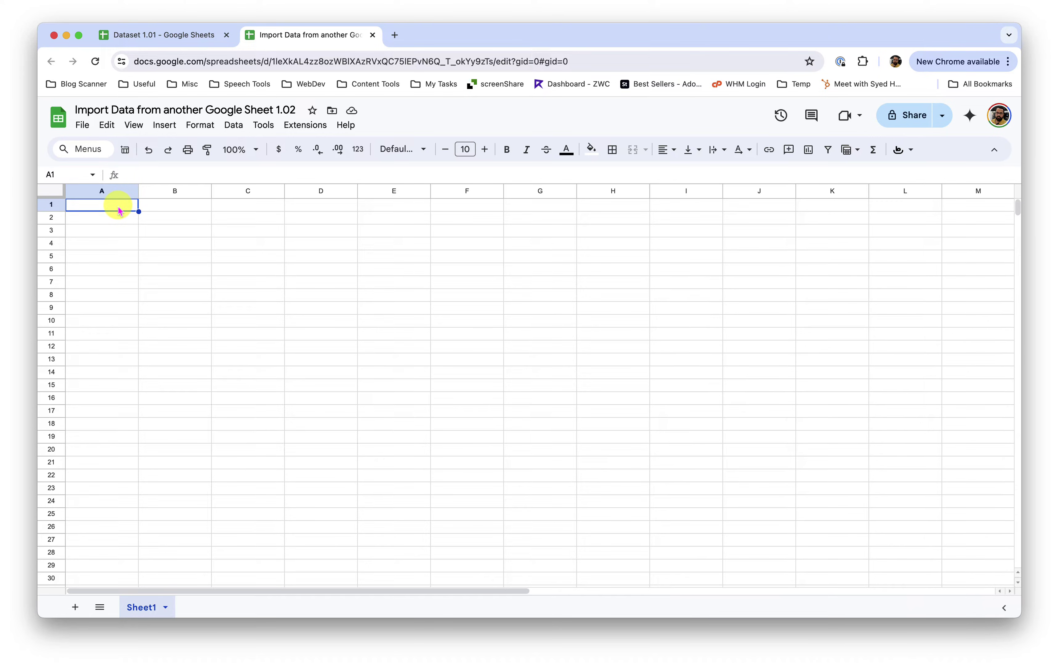
{"action": "type", "text": "="}
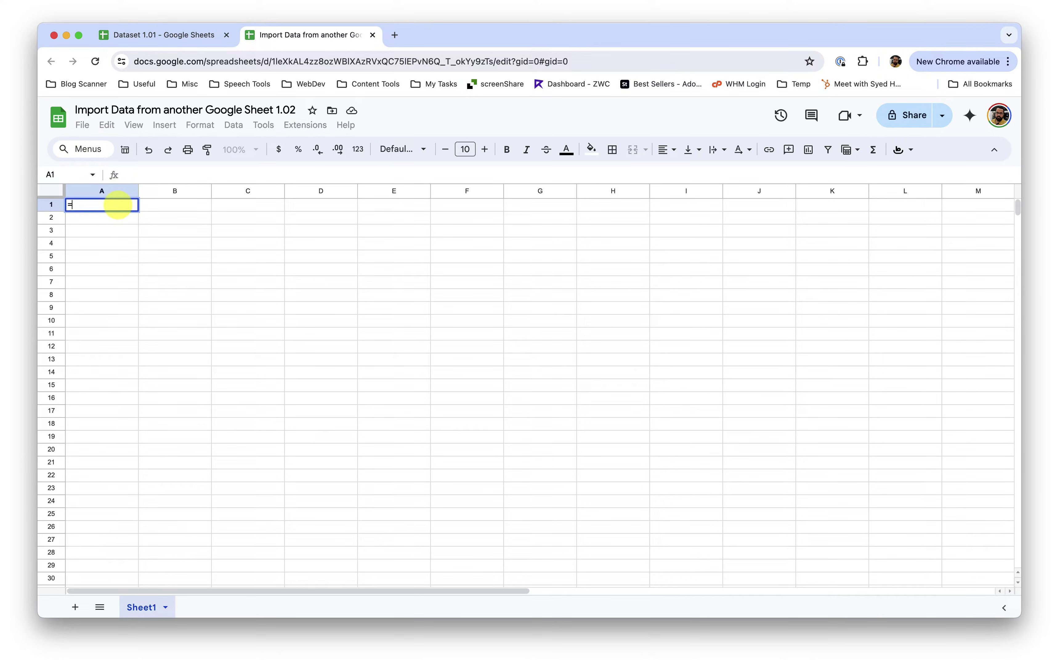
{"action": "type", "text": "import"}
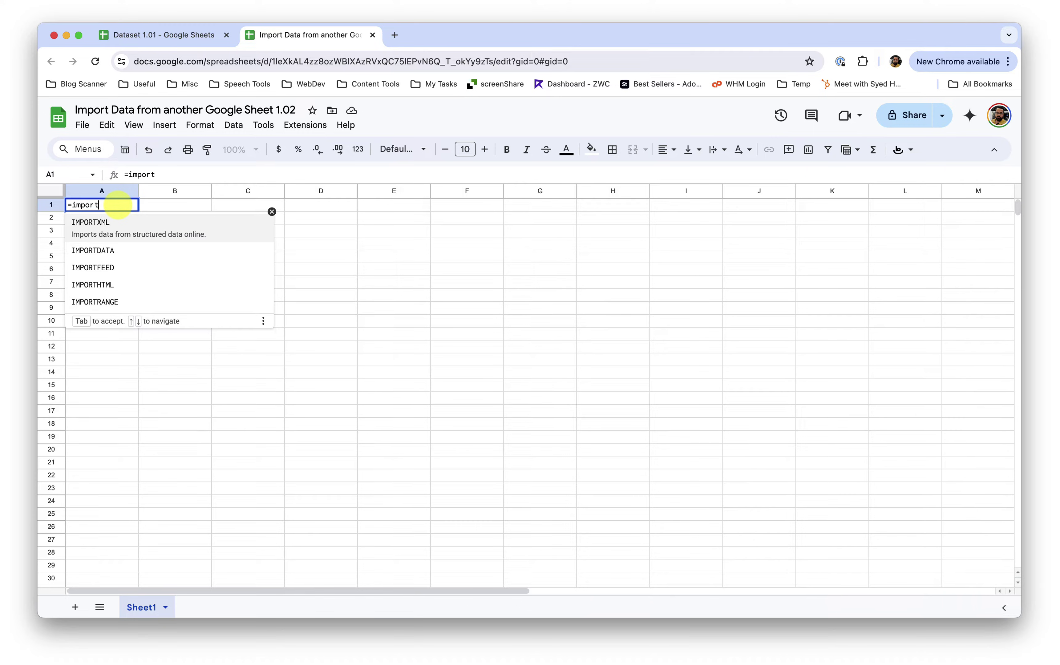
{"action": "key", "text": "Down"}
{"action": "key", "text": "Down"}
{"action": "key", "text": "Down"}
{"action": "key", "text": "Down"}
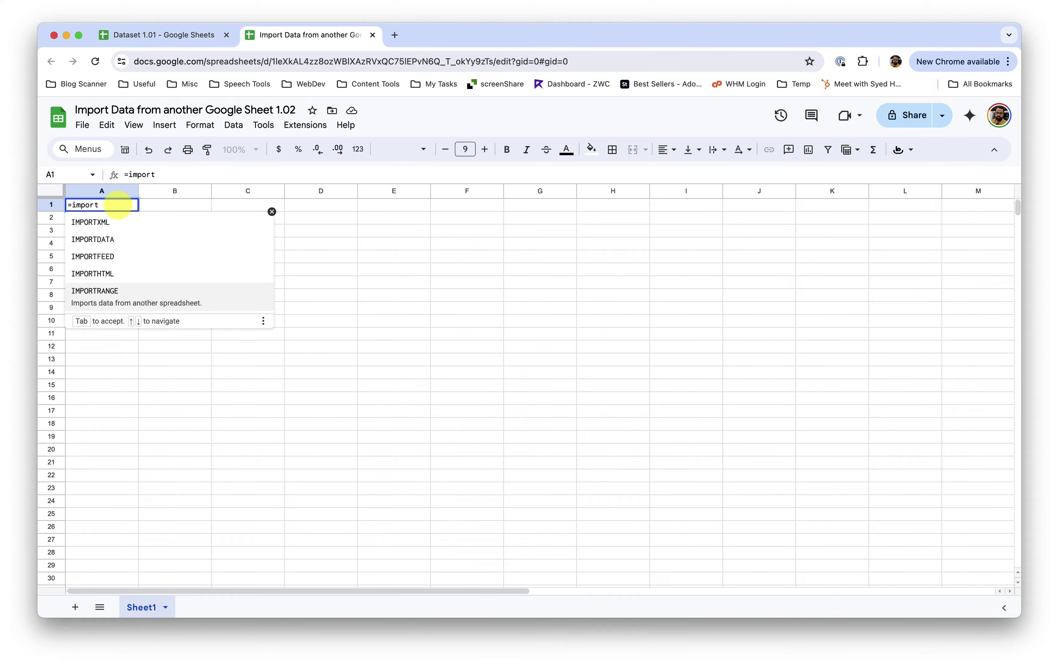
{"action": "key", "text": "Tab"}
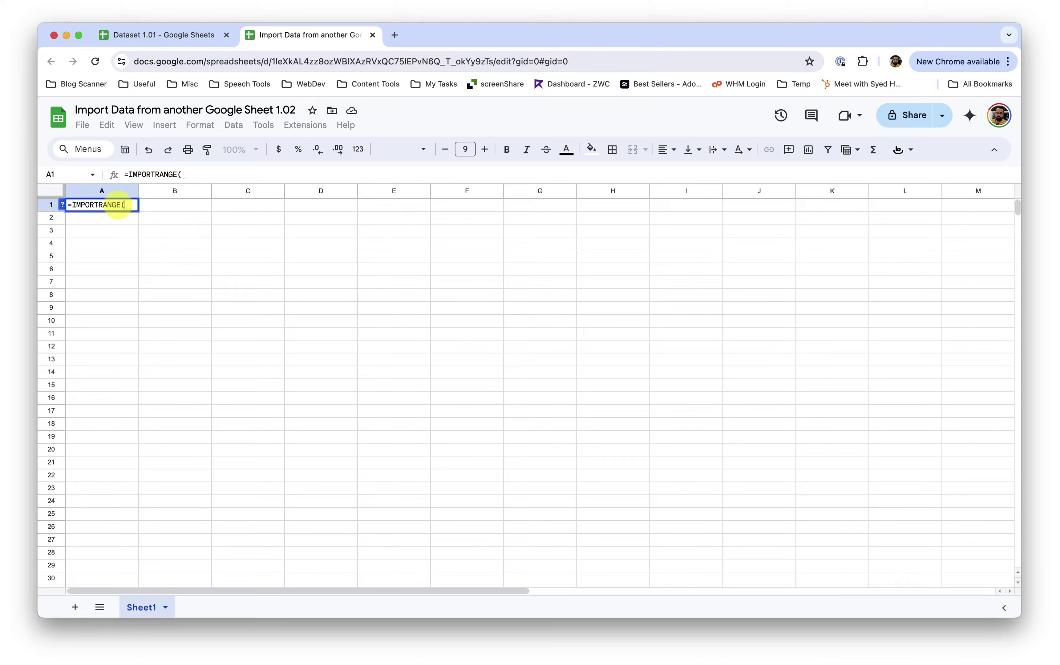
{"action": "left_click", "coordinate": [63, 205]}
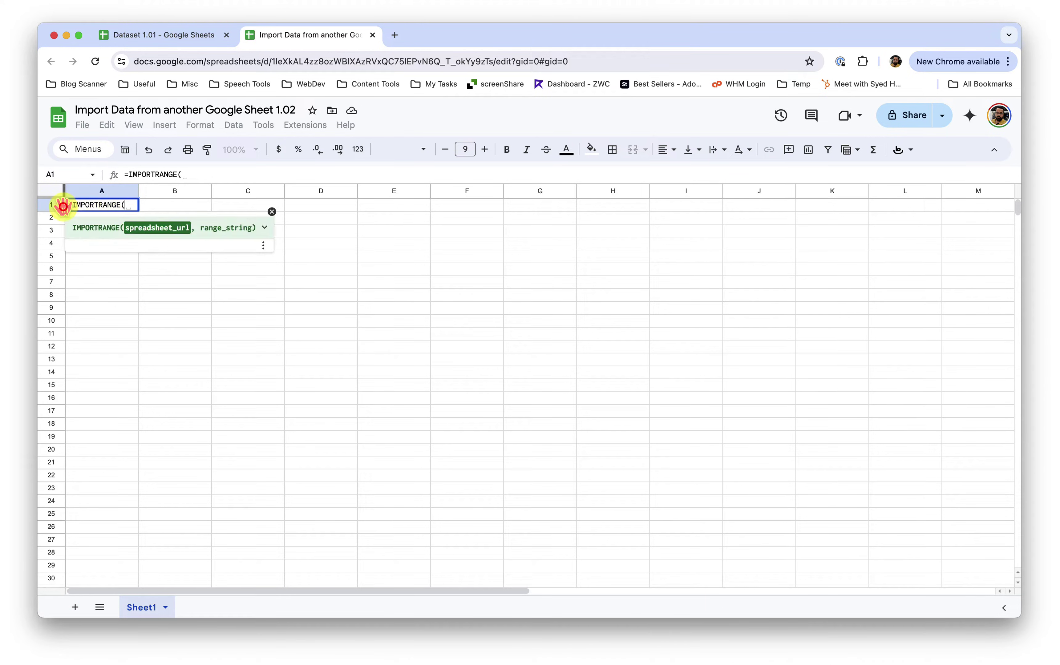
{"action": "left_click", "coordinate": [210, 175]}
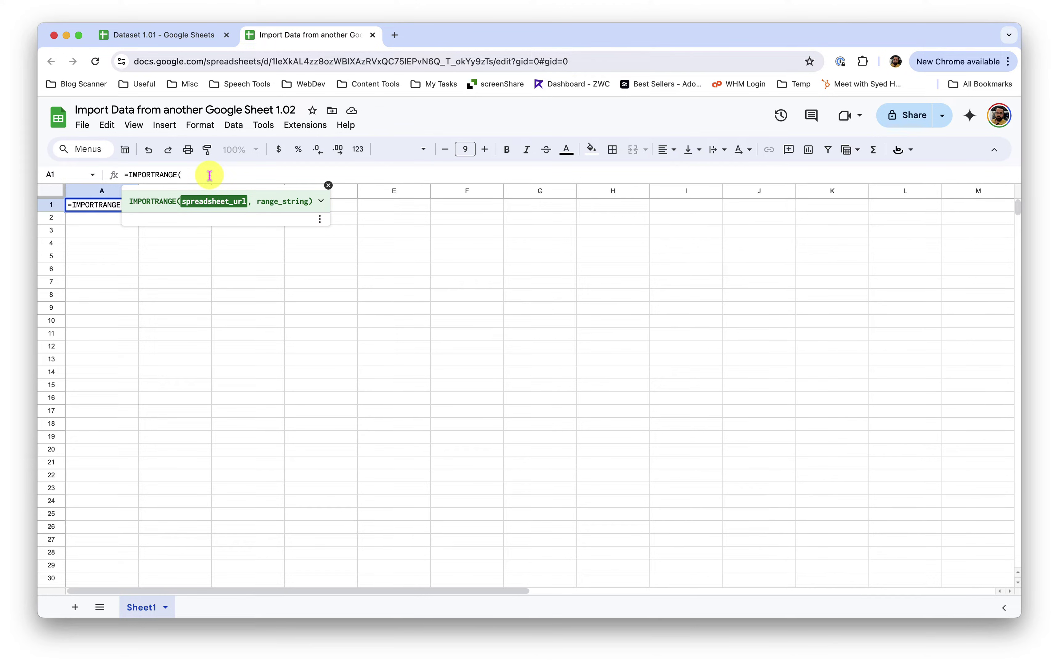
Insert Dataset 1.01's spreadsheet ID, copied from its address bar, as the quoted first argument
{"action": "type", "text": "\""}
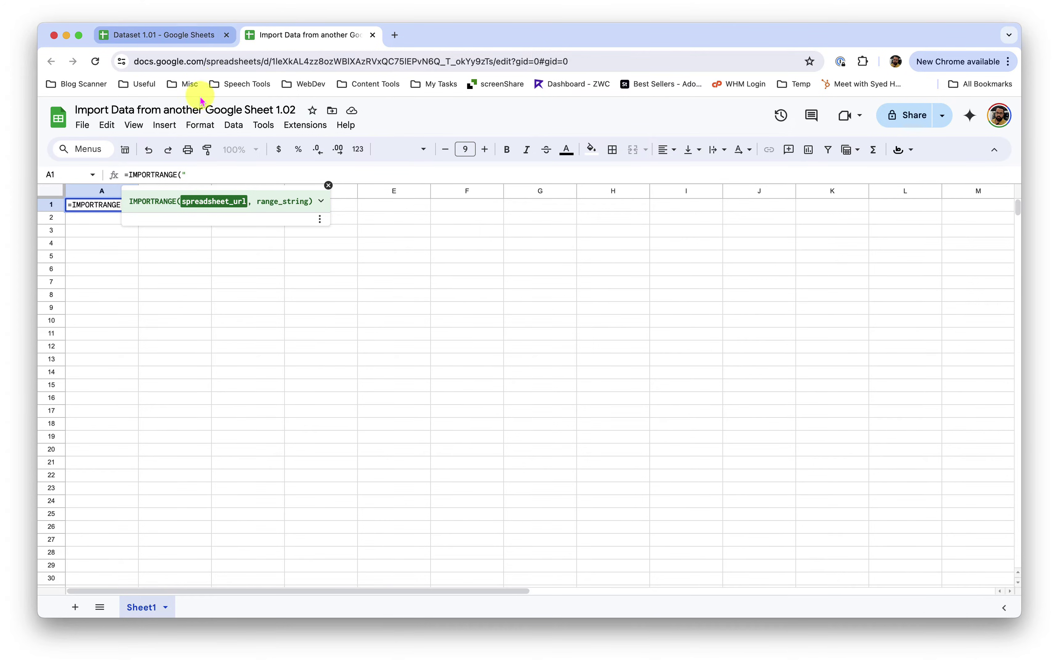
{"action": "left_click", "coordinate": [193, 35]}
{"action": "left_click", "coordinate": [235, 61]}
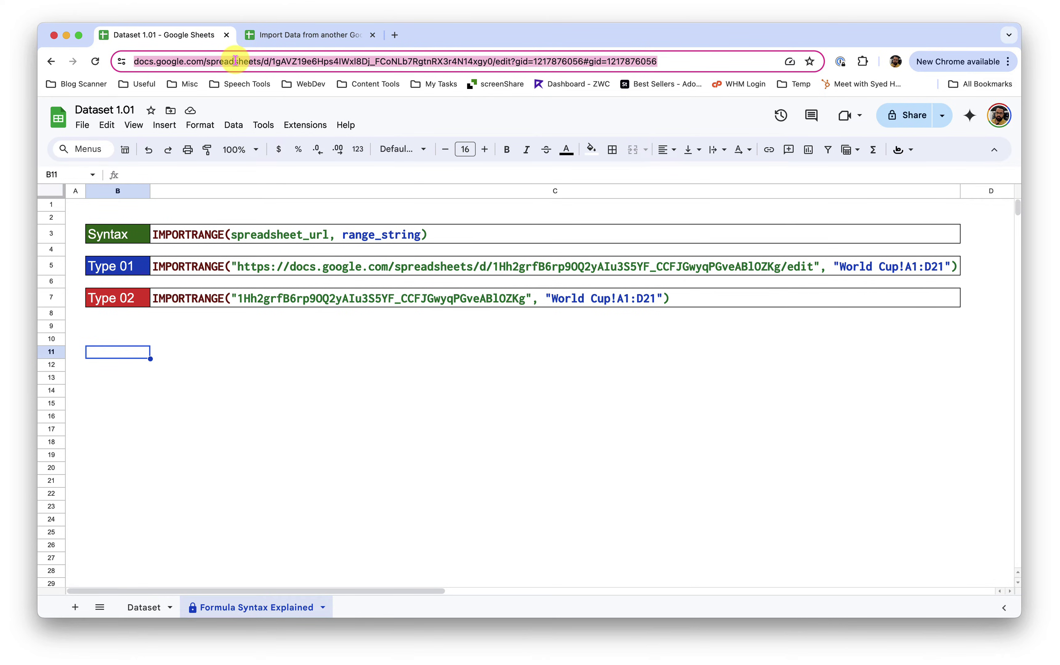
{"action": "double_click", "coordinate": [351, 62]}
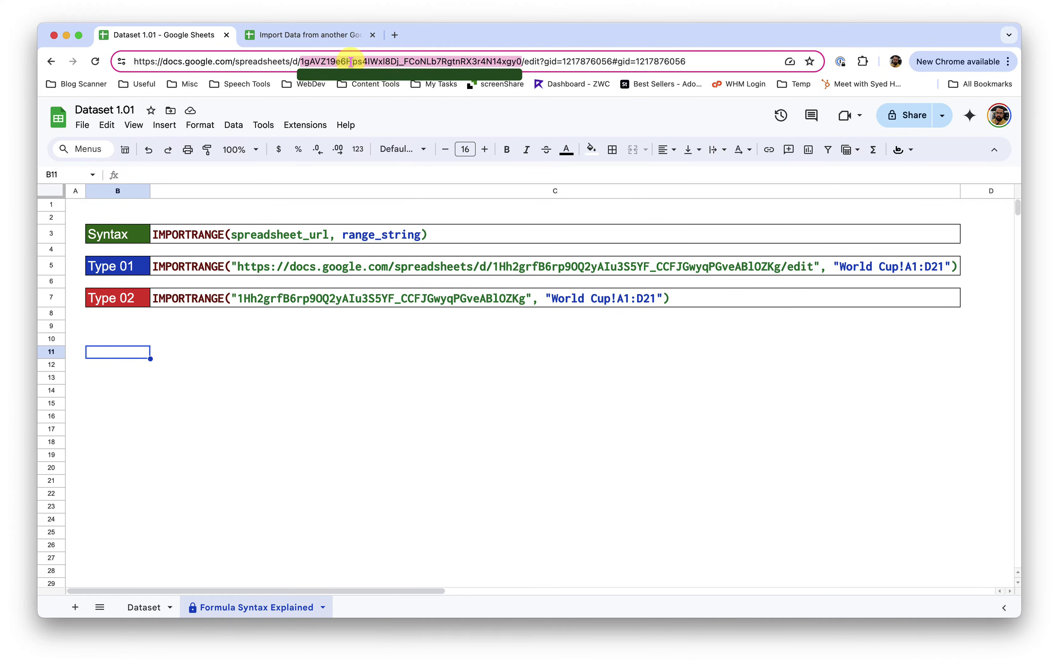
{"action": "left_click", "coordinate": [324, 35]}
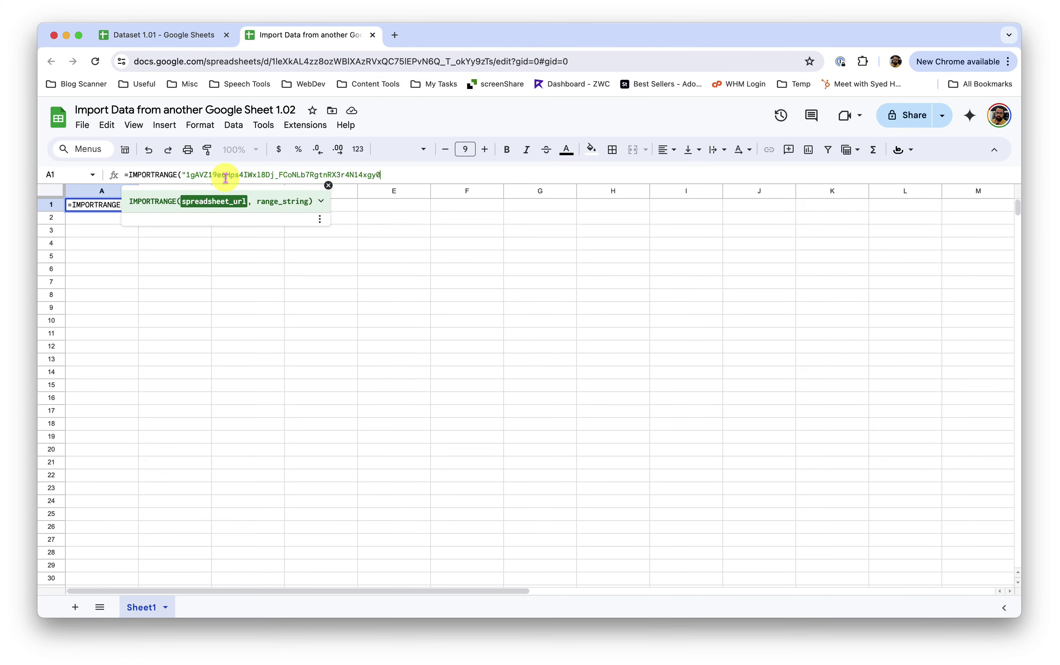
{"action": "type", "text": "\","}
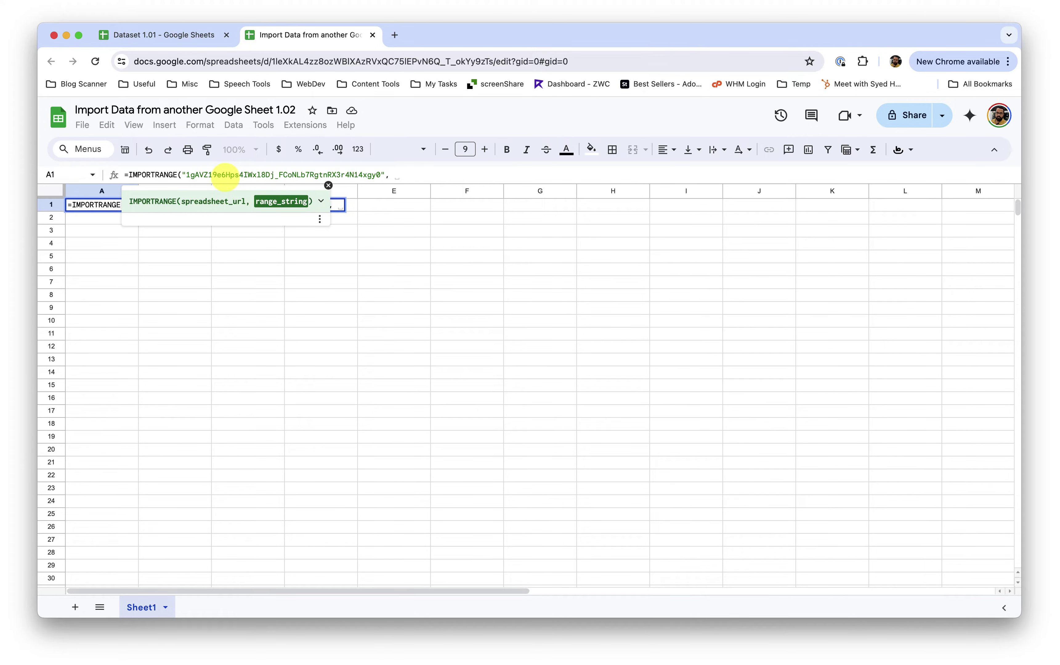
Check the source sheet is named Dataset, then finish the formula with "Dataset!A:C") and commit it
{"action": "left_click", "coordinate": [165, 36]}
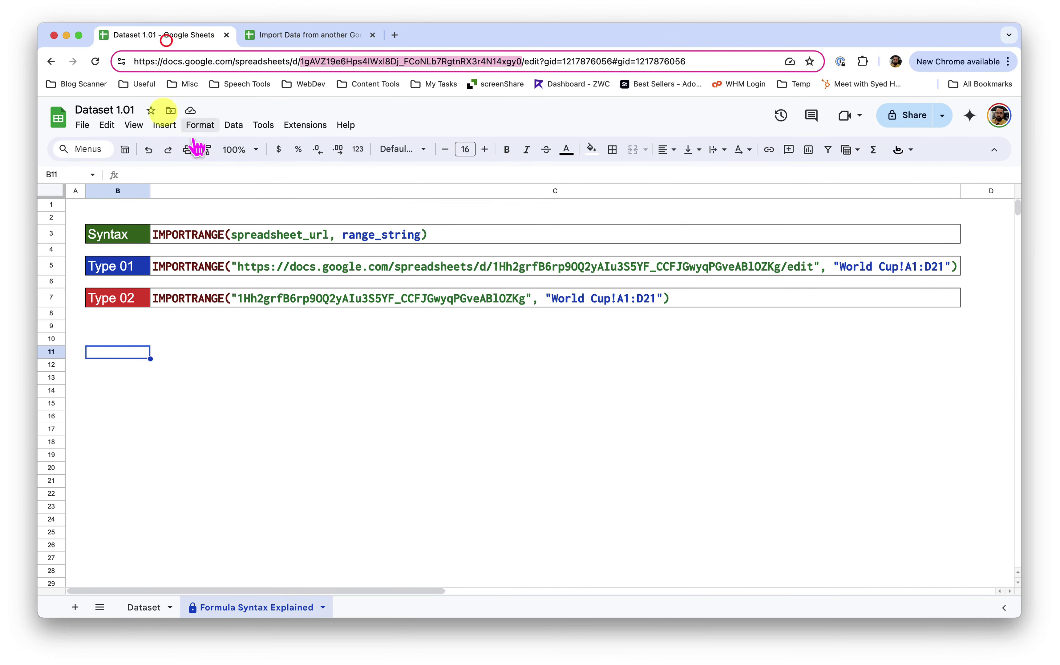
{"action": "double_click", "coordinate": [142, 612]}
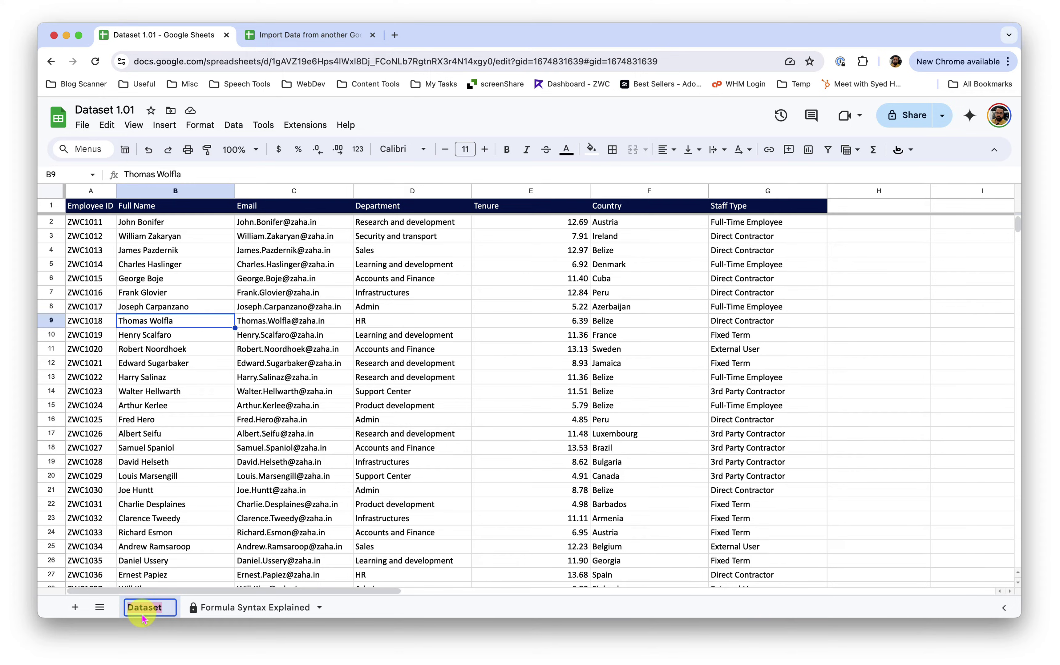
{"action": "key", "text": "Escape"}
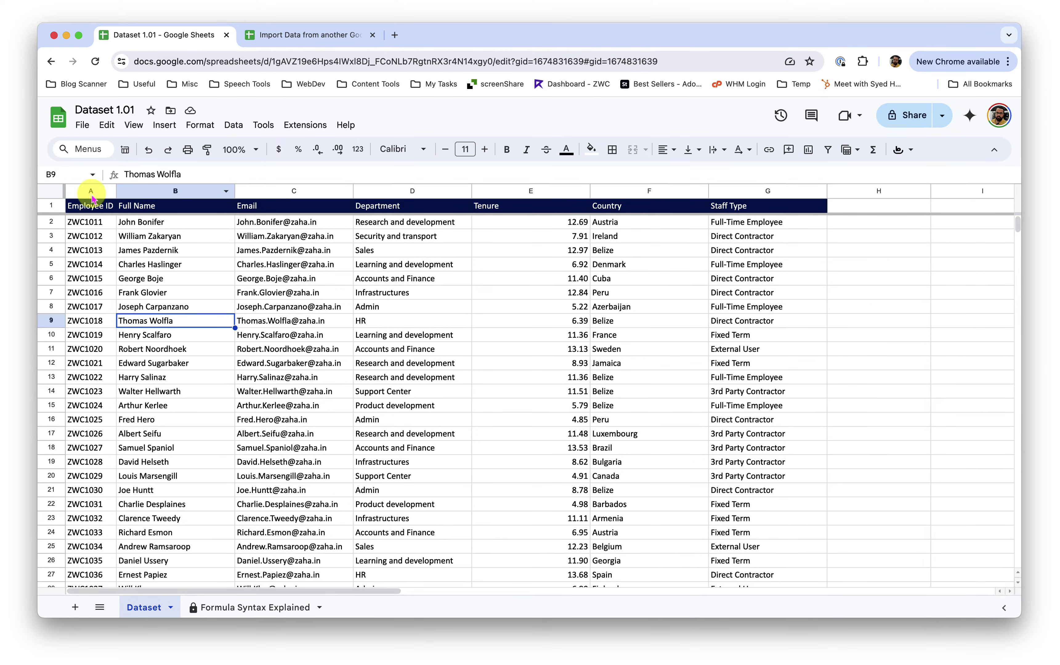
{"action": "left_click", "coordinate": [328, 34]}
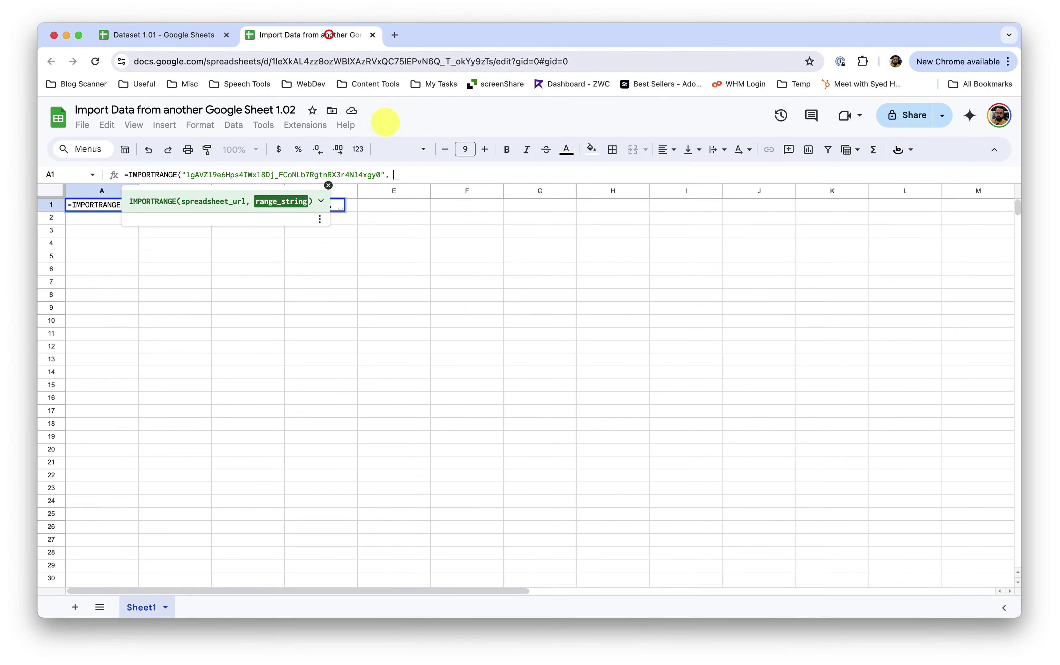
{"action": "type", "text": "\"Dataset"}
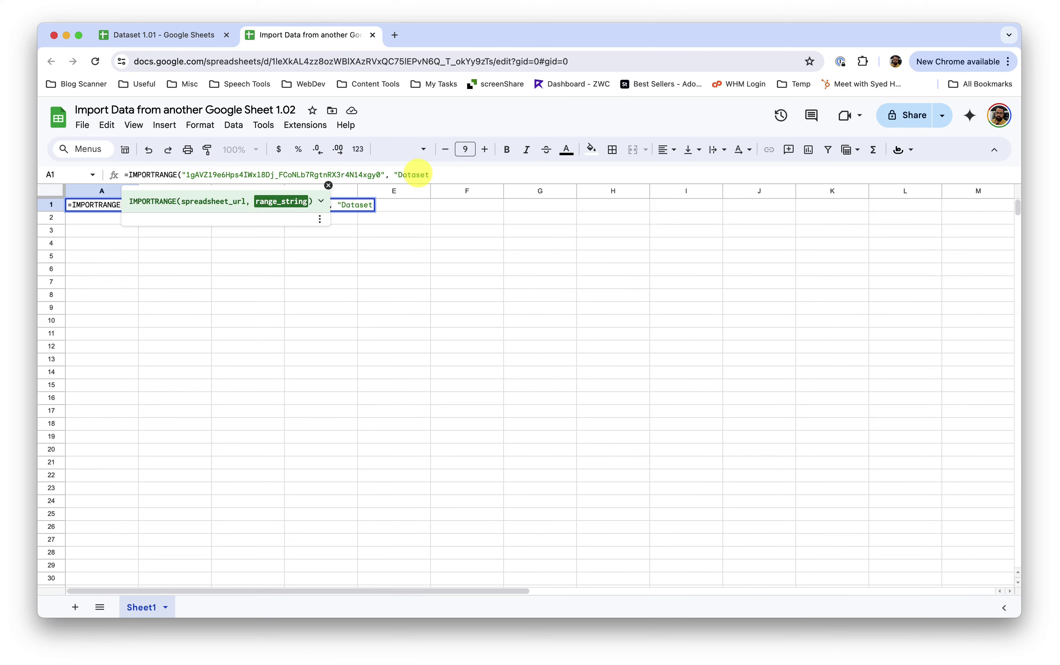
{"action": "type", "text": "!A:C\")"}
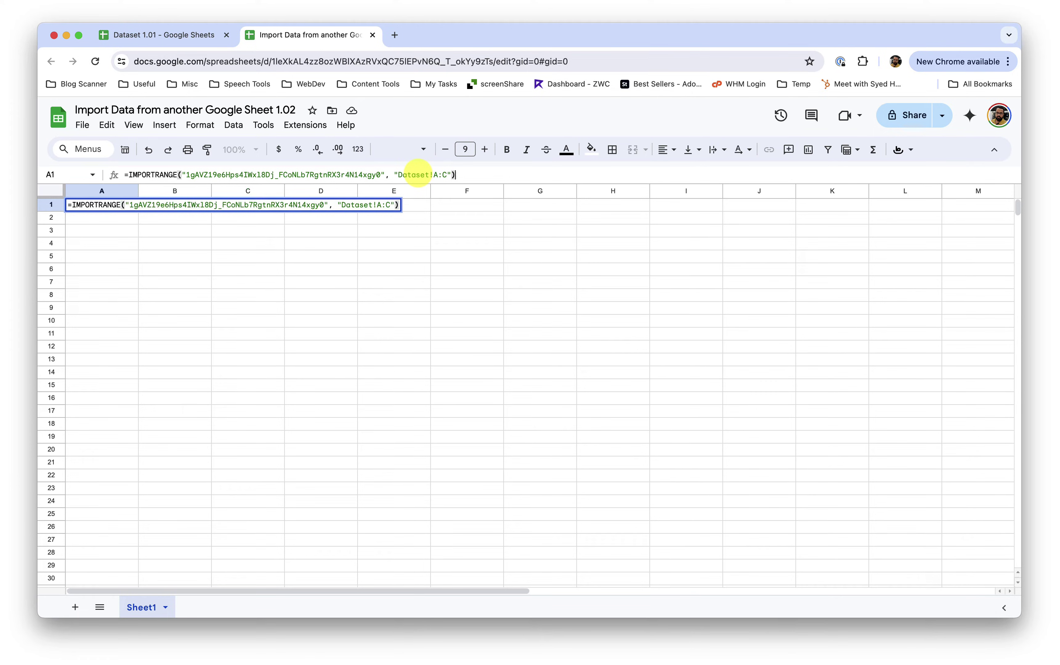
{"action": "key", "text": "Return"}
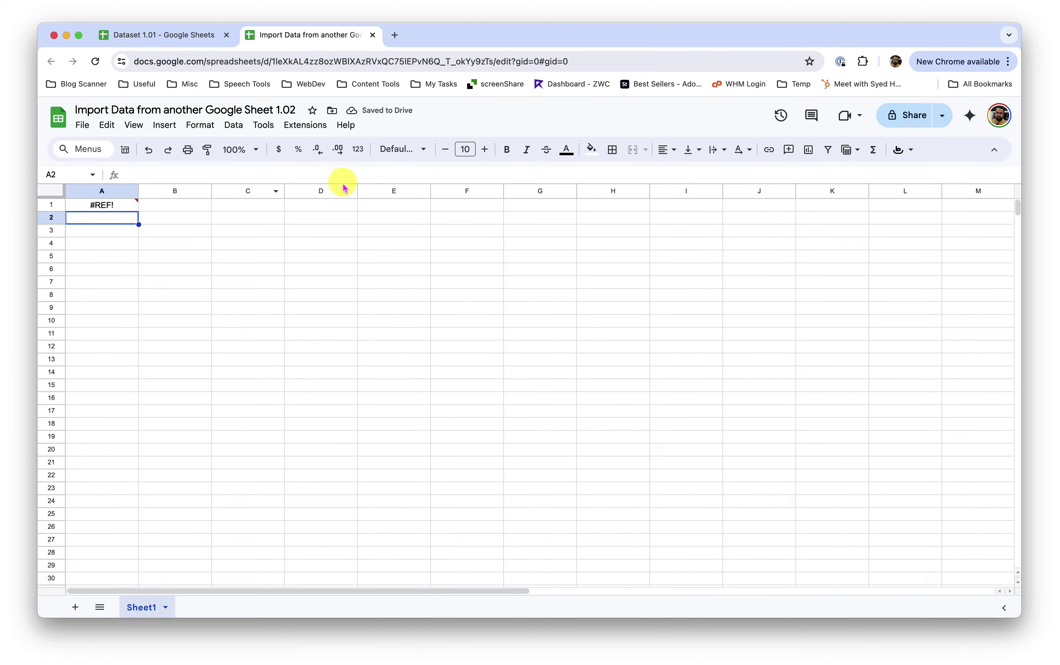
Select A1 to see the #REF! prompt to connect the two spreadsheets
{"action": "left_click", "coordinate": [127, 209]}
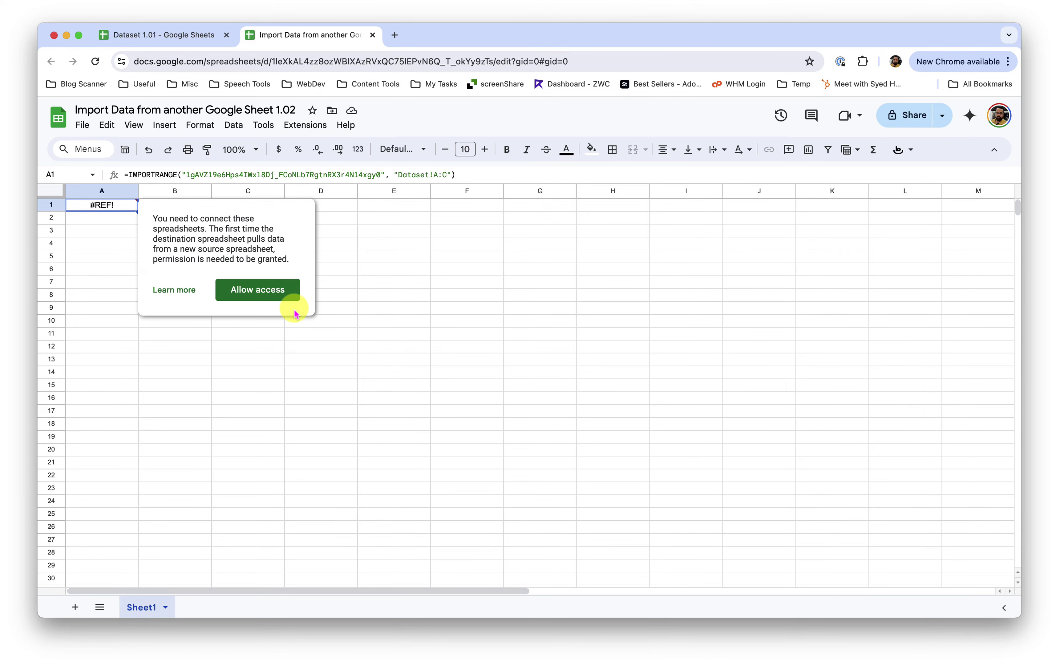
Allow access so A1 can import data from Dataset 1.01
{"action": "left_click", "coordinate": [271, 294]}
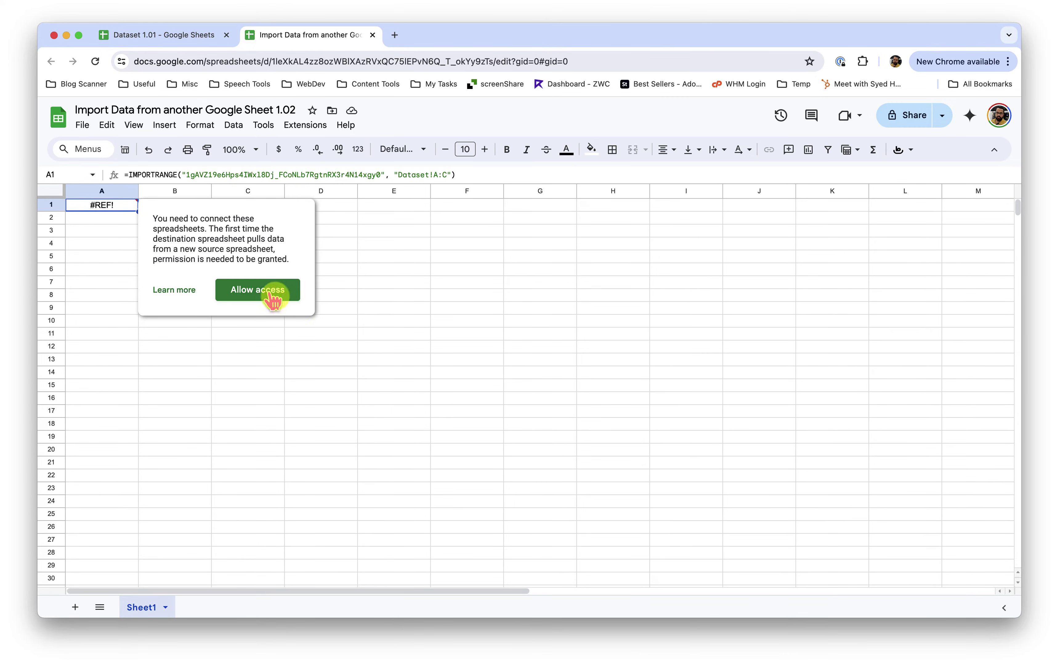